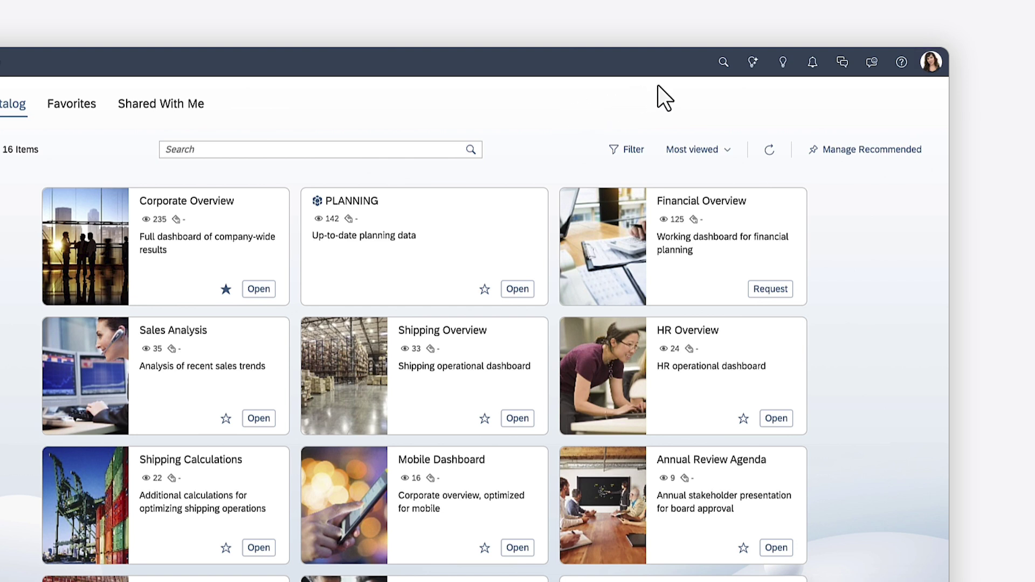
{"action": "left_click", "coordinate": [754, 63]}
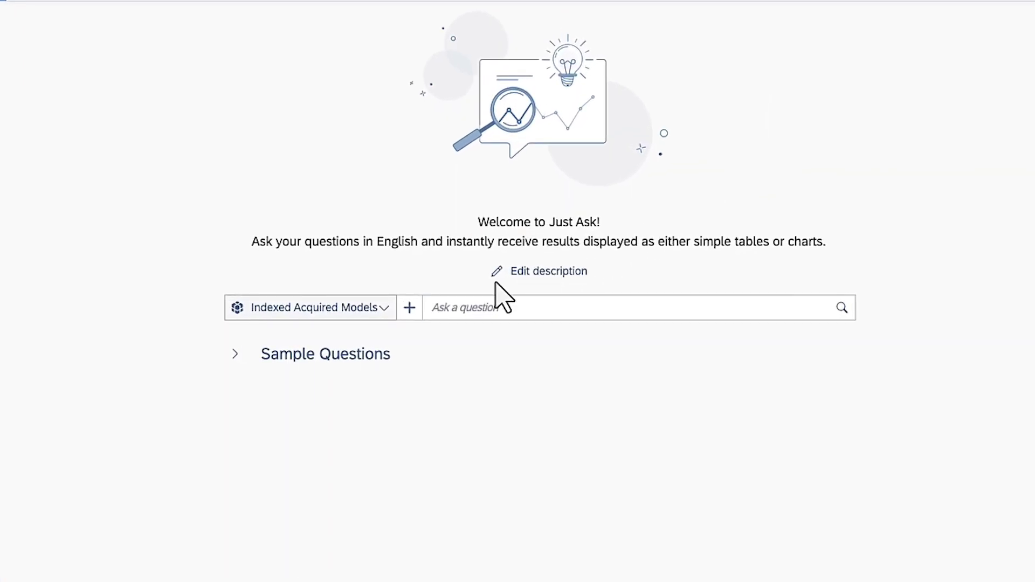
{"action": "left_click", "coordinate": [235, 356]}
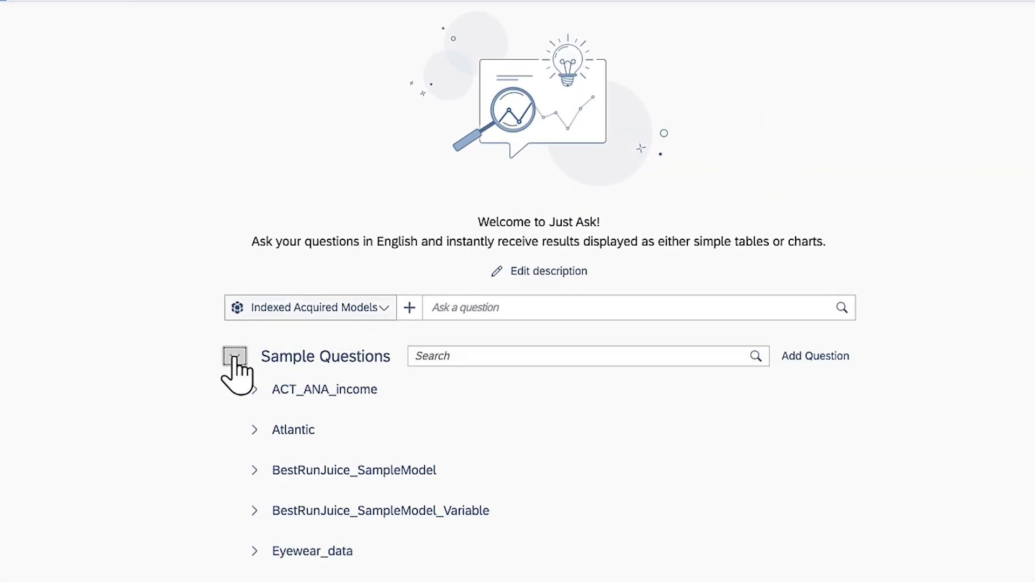
{"action": "left_click", "coordinate": [254, 471]}
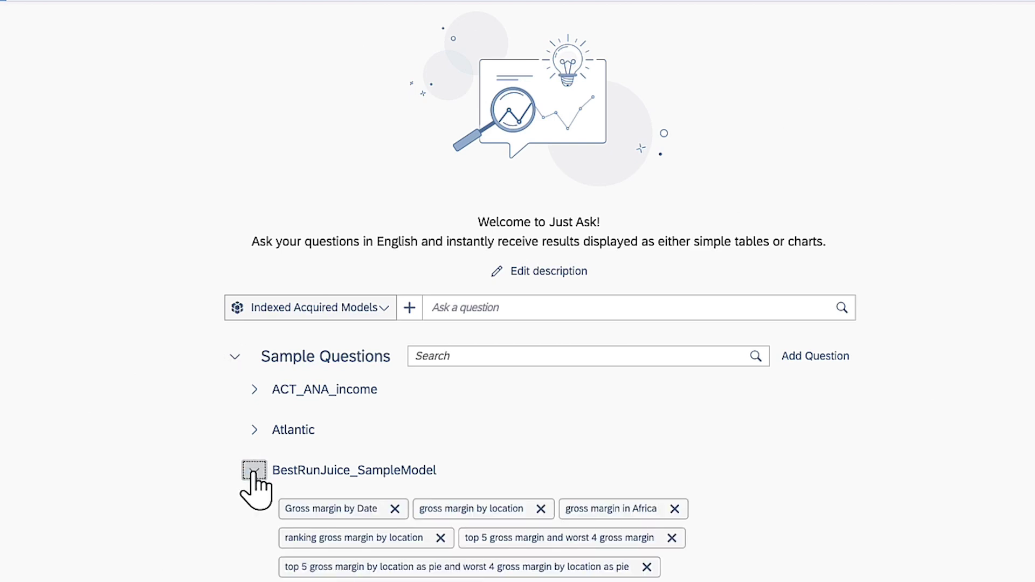
{"action": "left_click", "coordinate": [237, 356]}
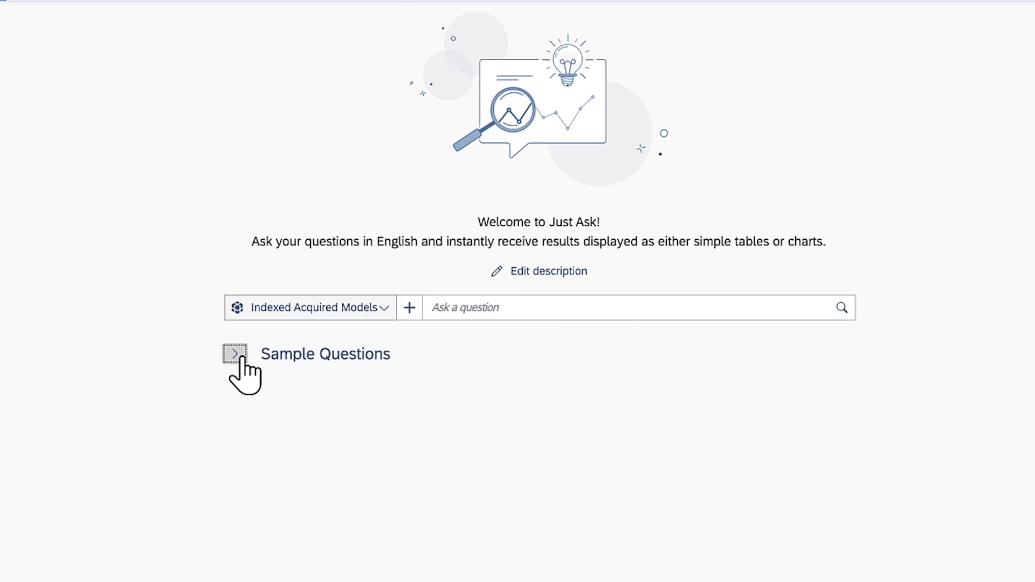
Step: Search 'Sales_' in Indexed Acquired Models and select only Sales_SampleModel for Just Ask
{"action": "left_click", "coordinate": [384, 315]}
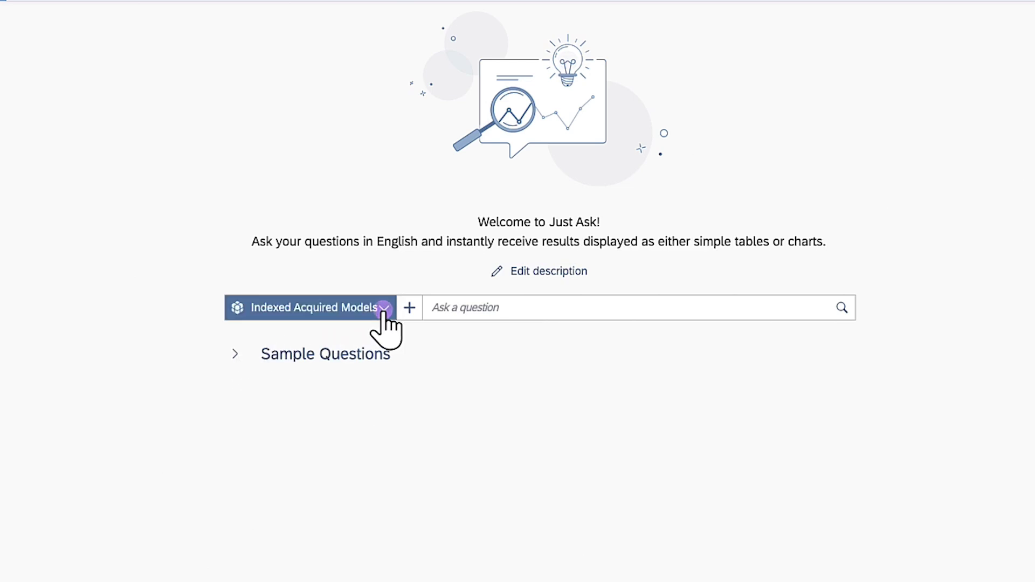
{"action": "type", "text": "Sales_"}
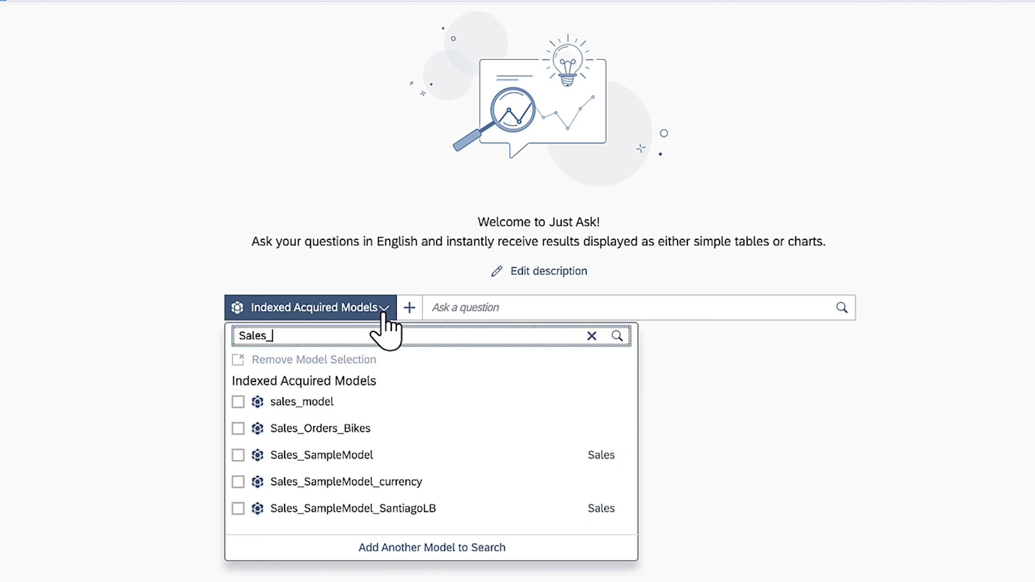
{"action": "left_click", "coordinate": [302, 456]}
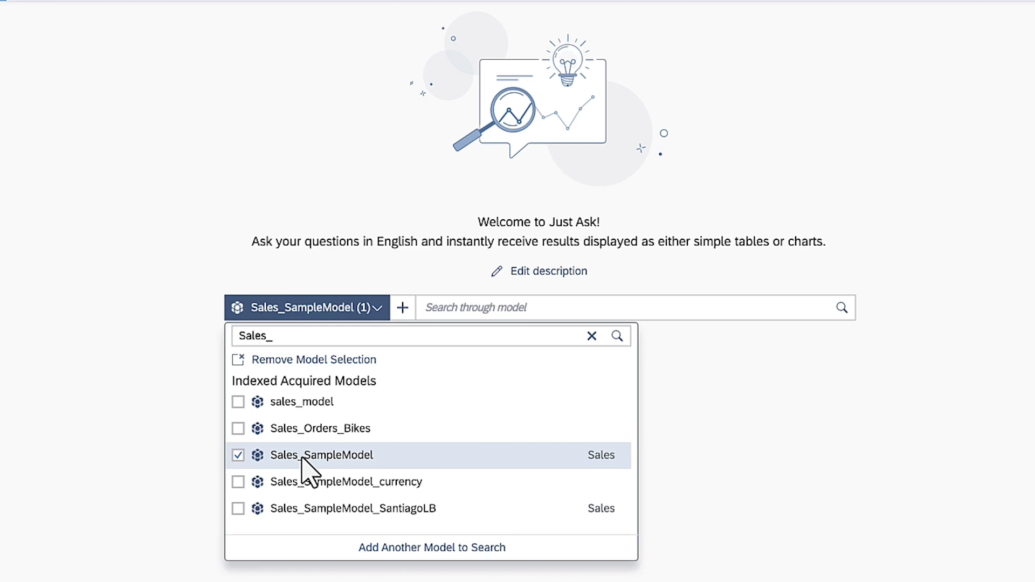
{"action": "left_click", "coordinate": [409, 263]}
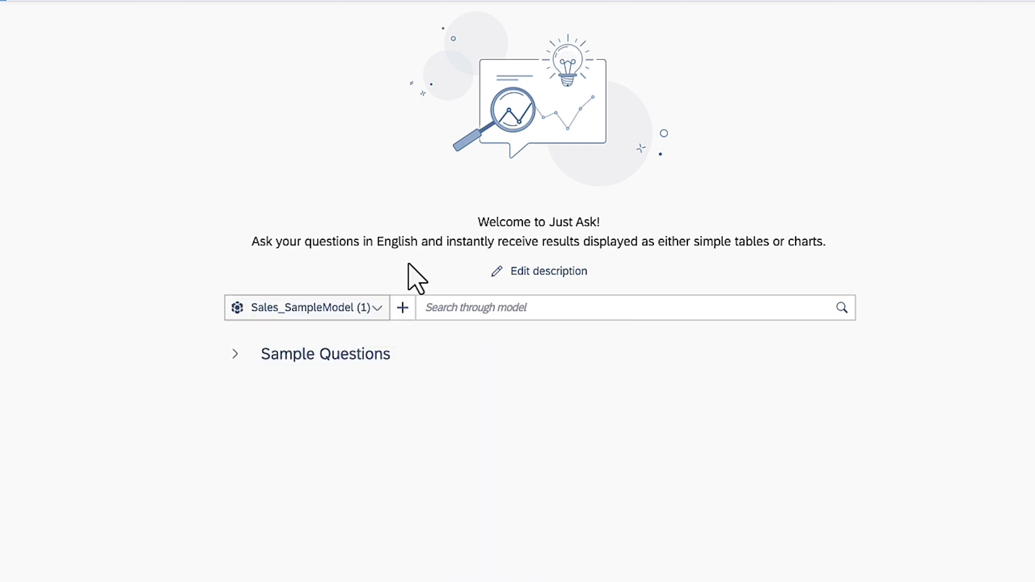
Step: Browse the model's measures, then ask 'Show me top 3 stores for Sales 2024'
{"action": "left_click", "coordinate": [403, 310]}
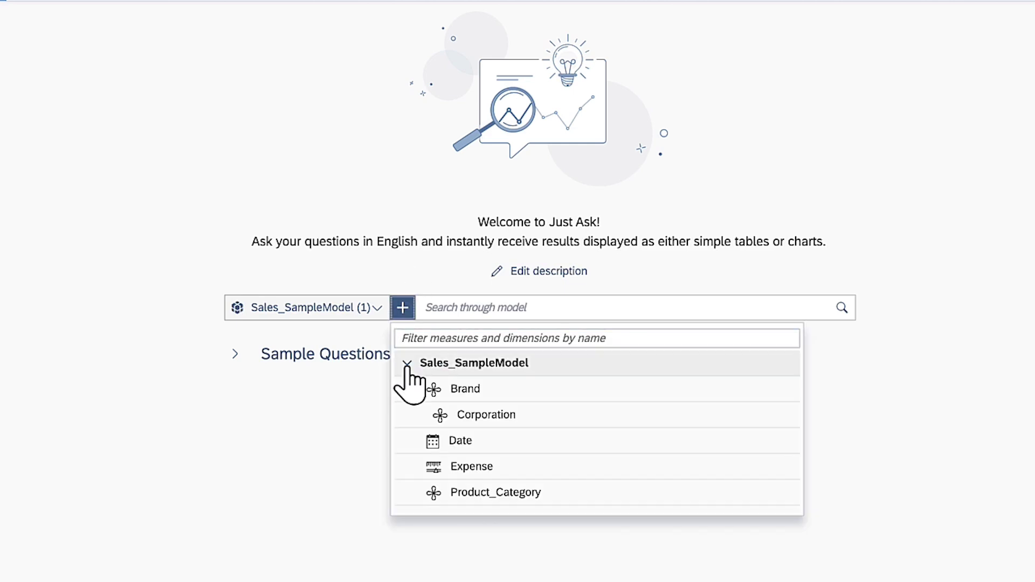
{"action": "scroll", "coordinate": [407, 361], "scroll_direction": "down", "scroll_amount": 3}
{"action": "scroll", "coordinate": [408, 368], "scroll_direction": "up", "scroll_amount": 3}
{"action": "left_click", "coordinate": [417, 309]}
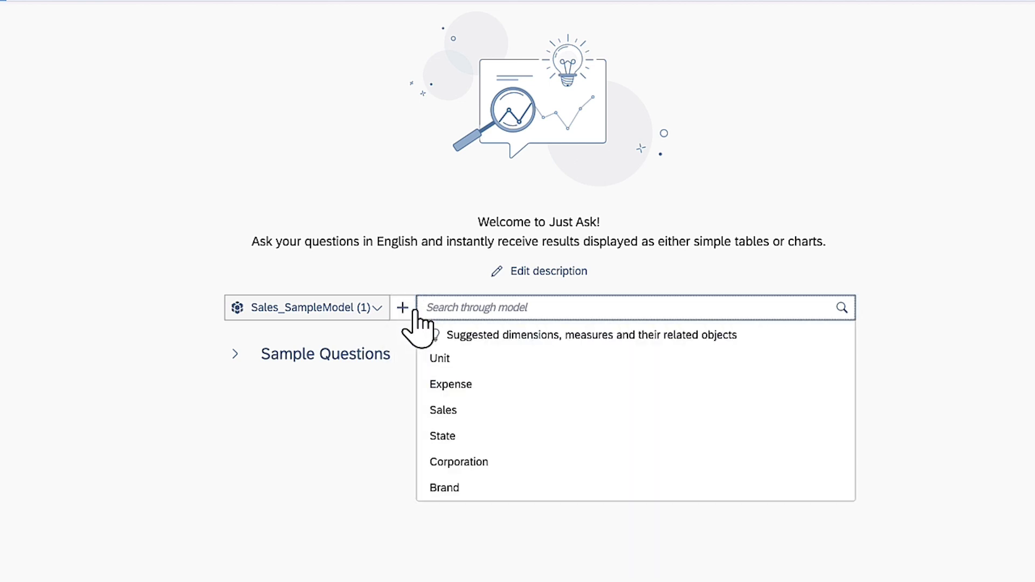
{"action": "type", "text": "S"}
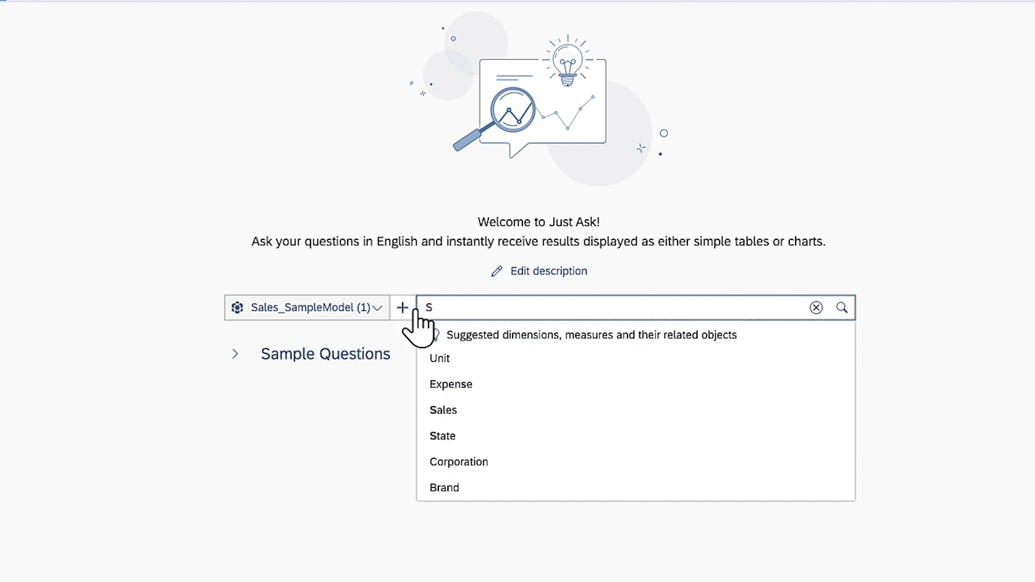
{"action": "type", "text": "how me top 3 stores"}
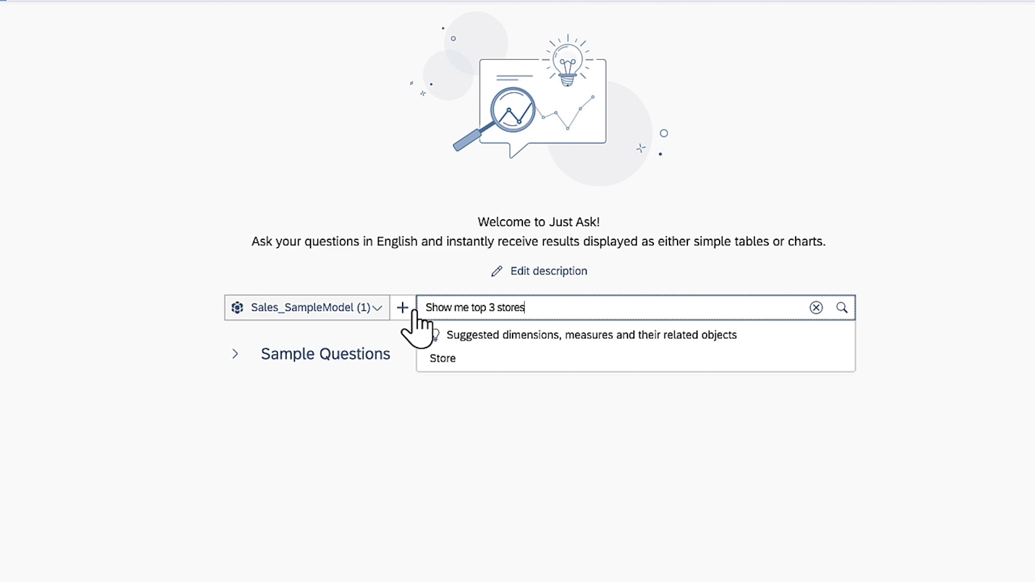
{"action": "type", "text": " for"}
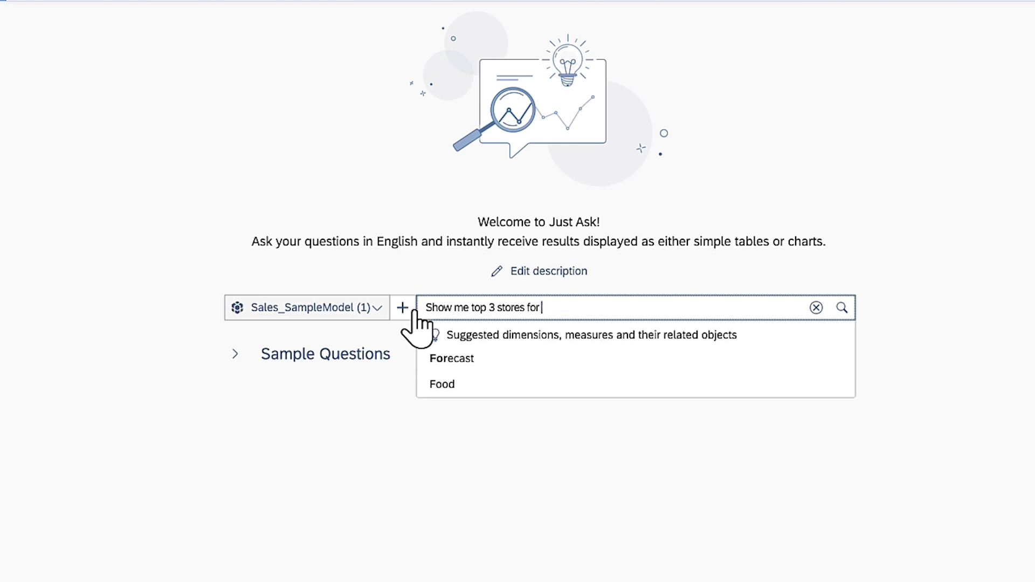
{"action": "type", "text": " sal"}
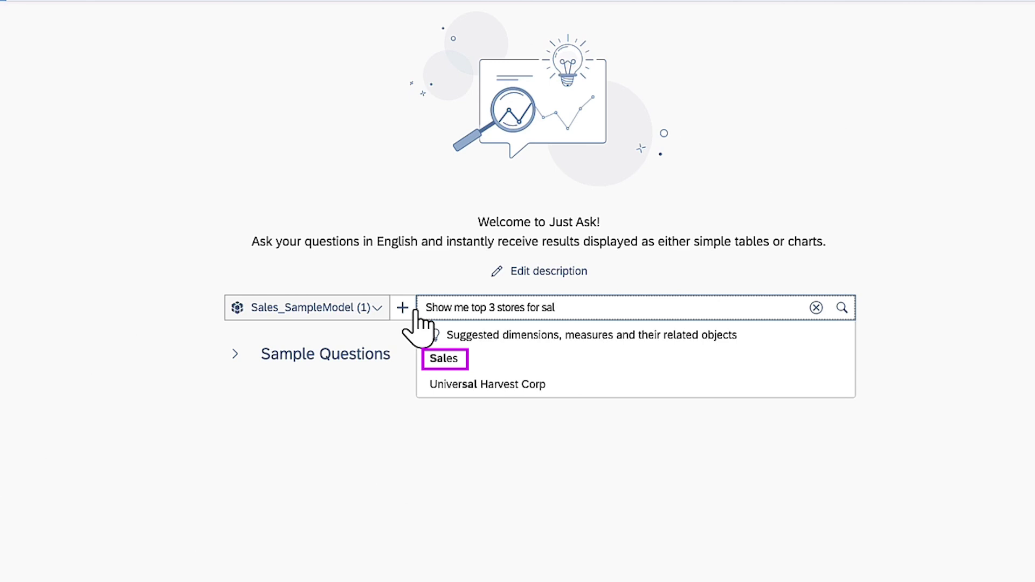
{"action": "key", "text": "Return"}
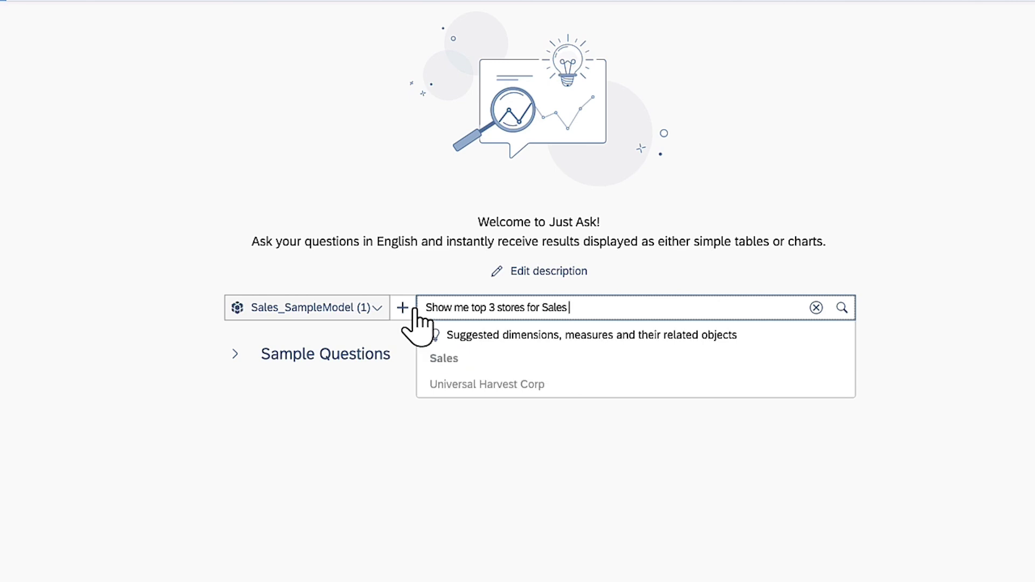
{"action": "type", "text": "2"}
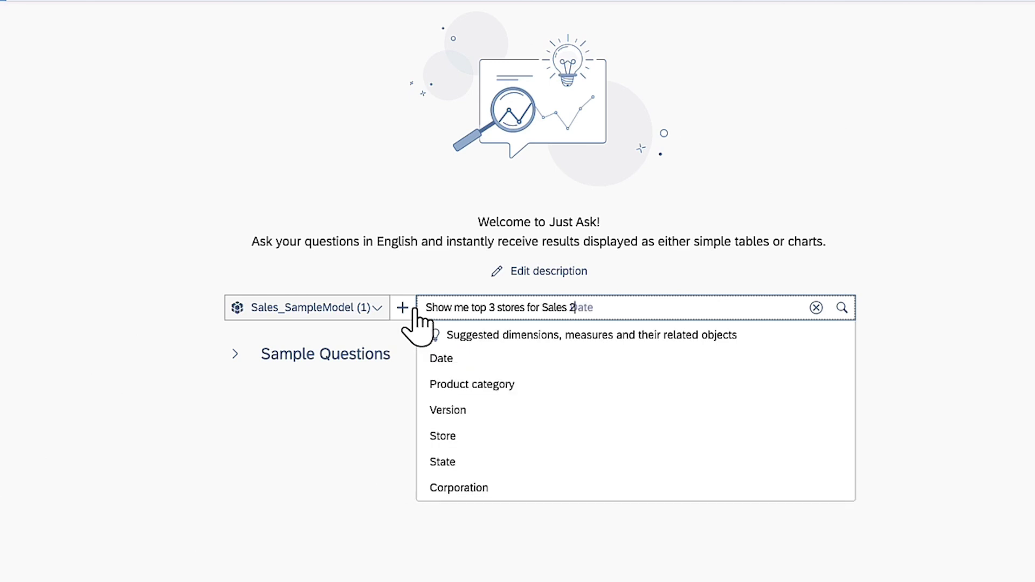
{"action": "type", "text": "024"}
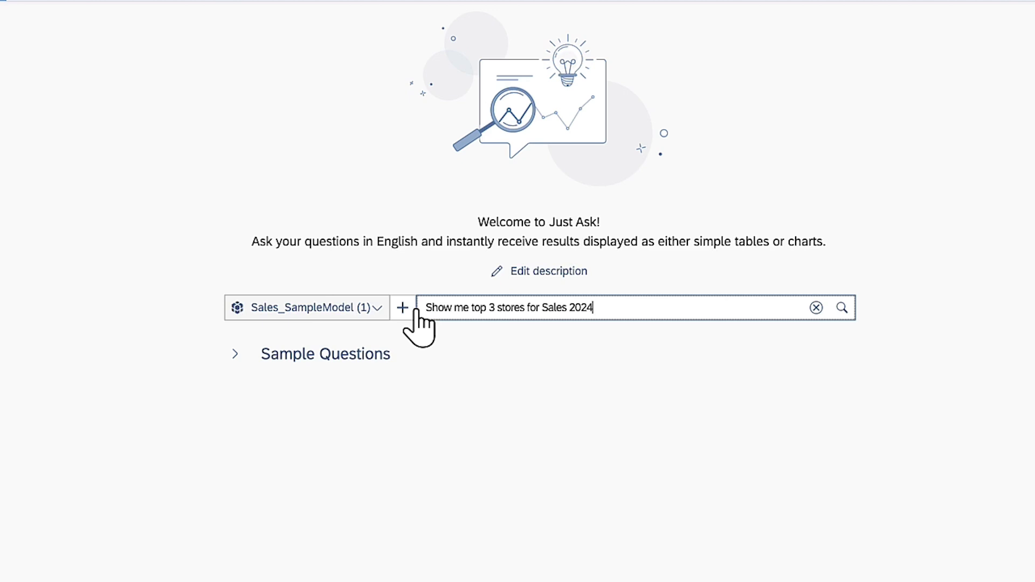
{"action": "key", "text": "Return"}
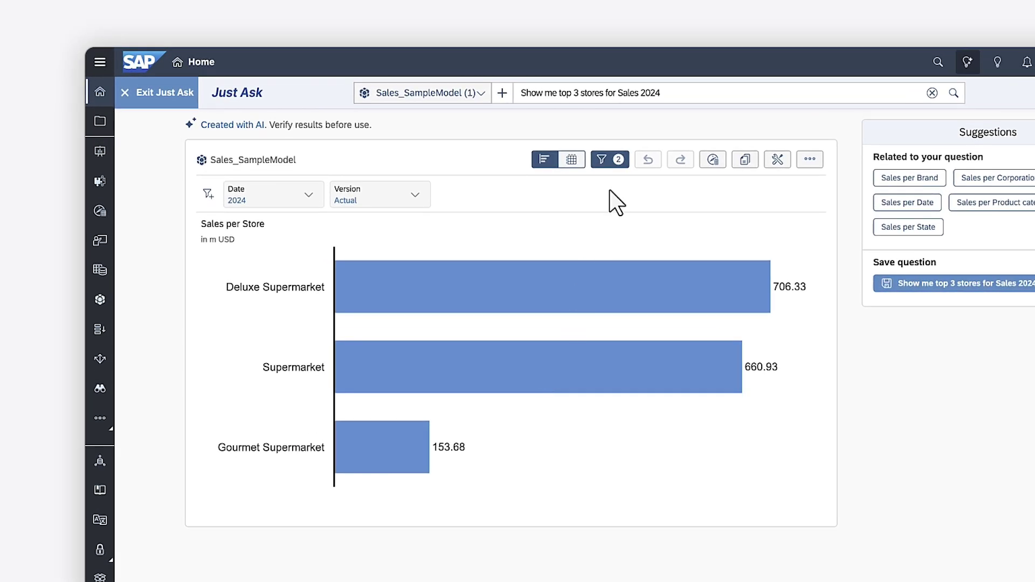
{"action": "left_click", "coordinate": [618, 160]}
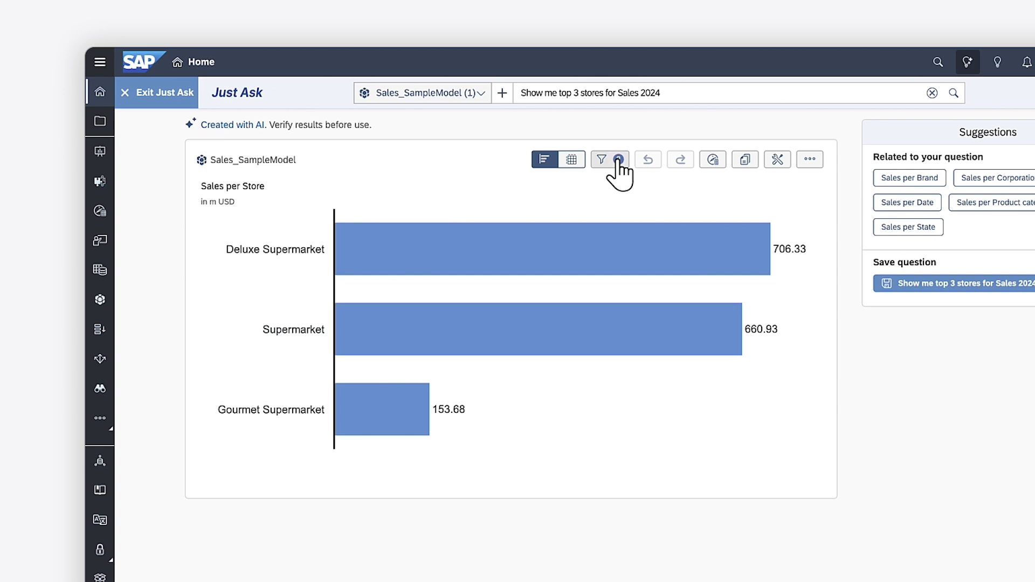
{"action": "left_click", "coordinate": [618, 161]}
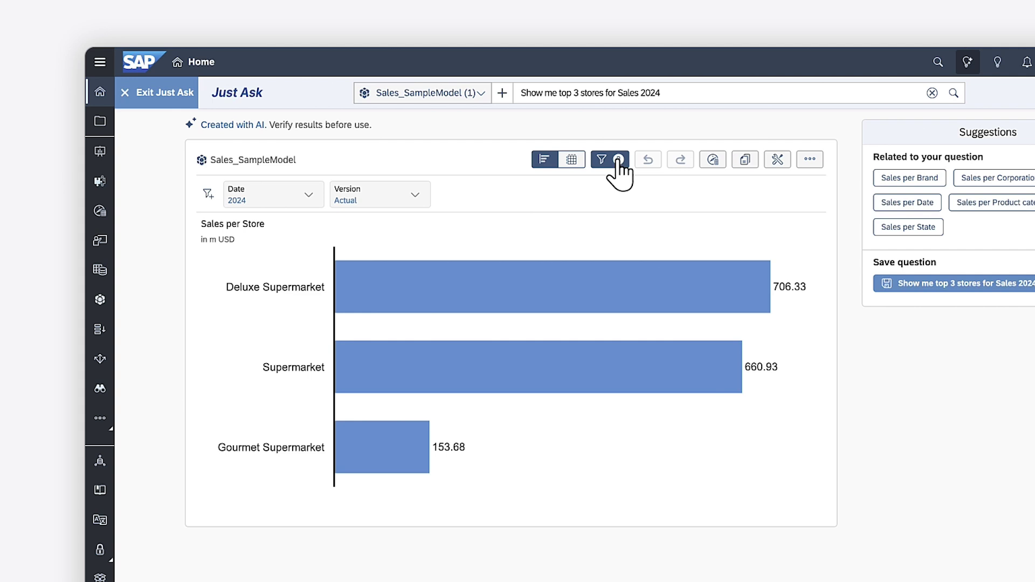
{"action": "left_click", "coordinate": [777, 159]}
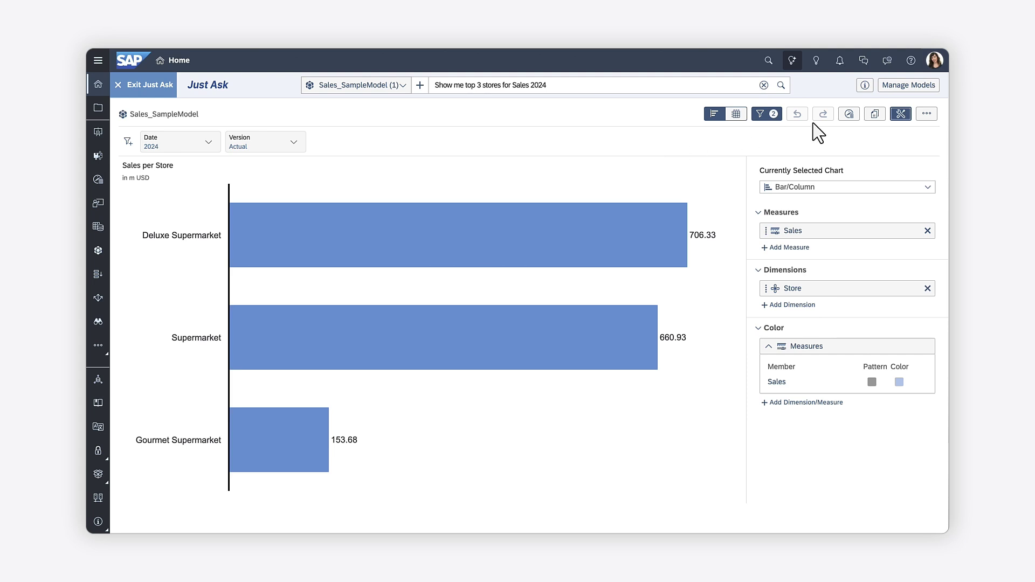
{"action": "left_click", "coordinate": [901, 114]}
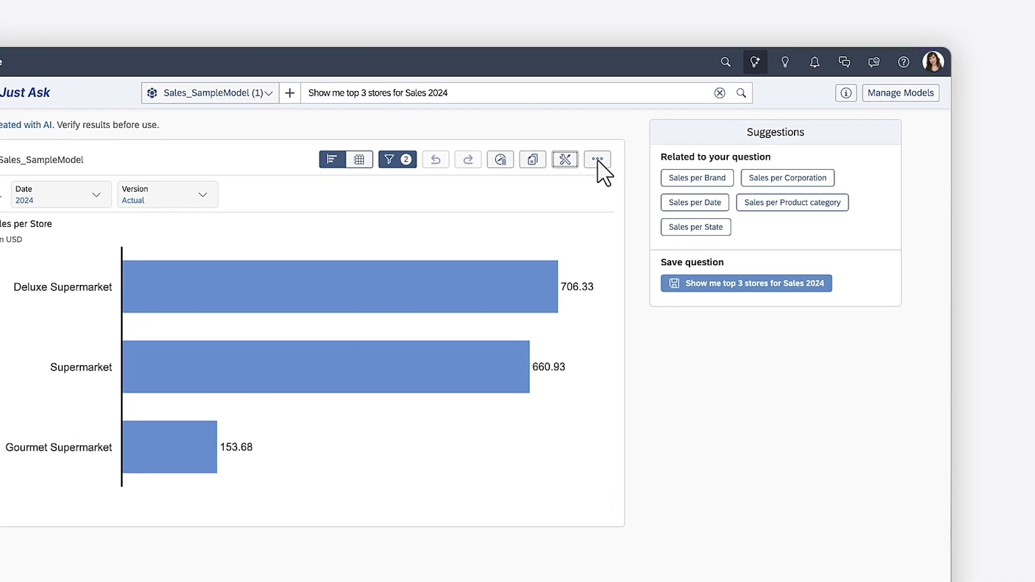
{"action": "left_click", "coordinate": [598, 159]}
{"action": "mouse_move", "coordinate": [589, 187]}
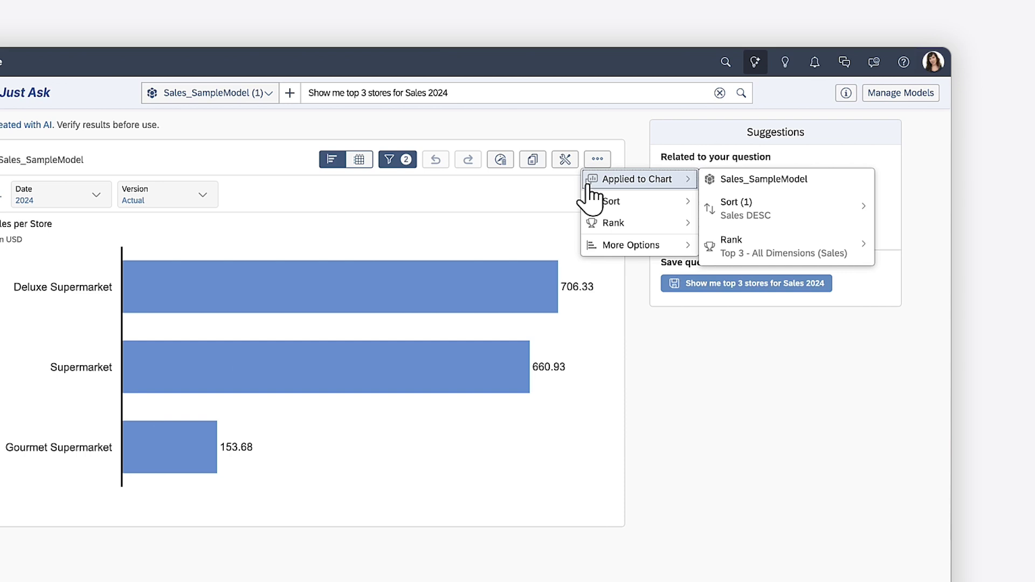
{"action": "mouse_move", "coordinate": [589, 247]}
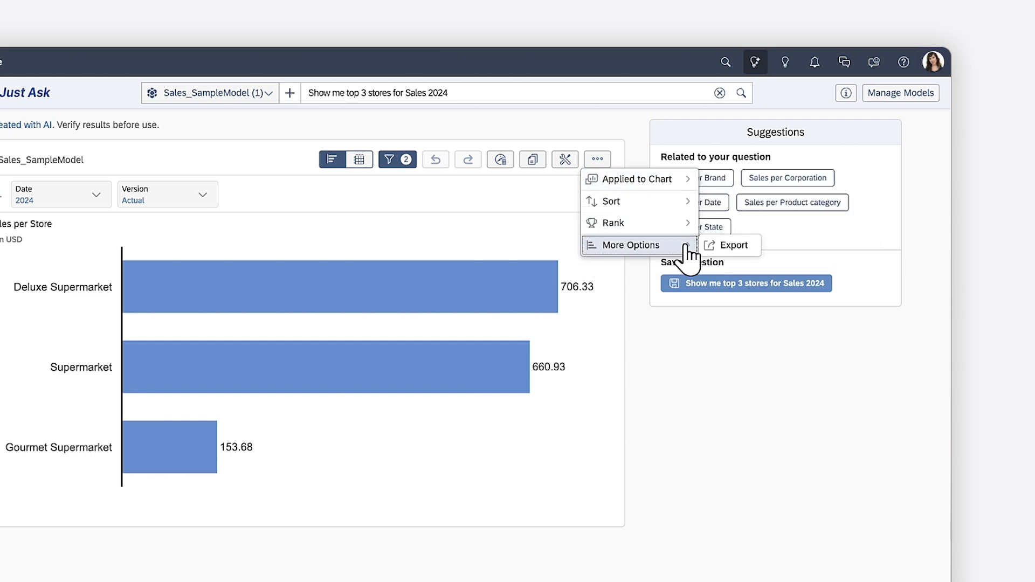
{"action": "left_click", "coordinate": [710, 247]}
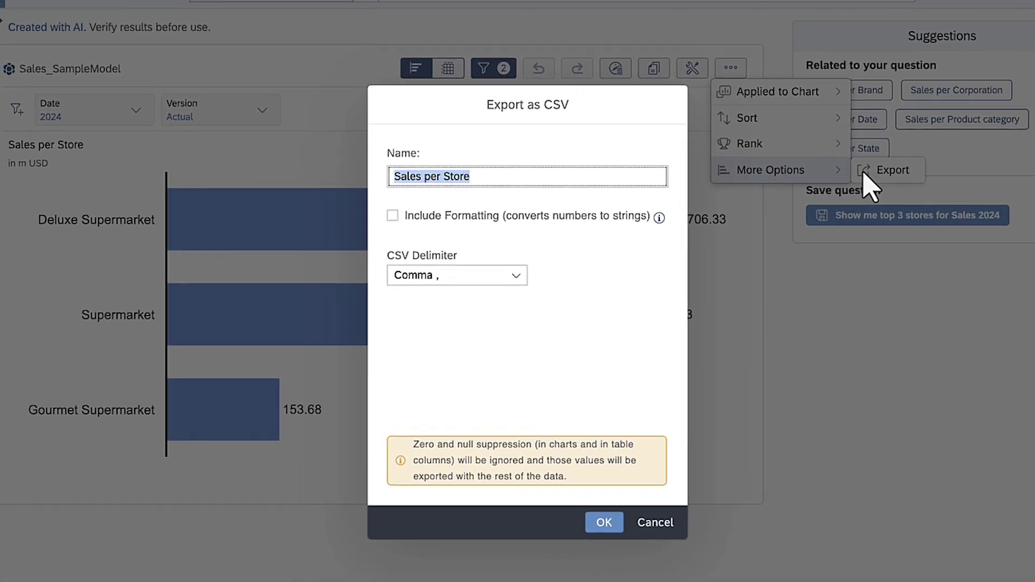
{"action": "left_click", "coordinate": [656, 522]}
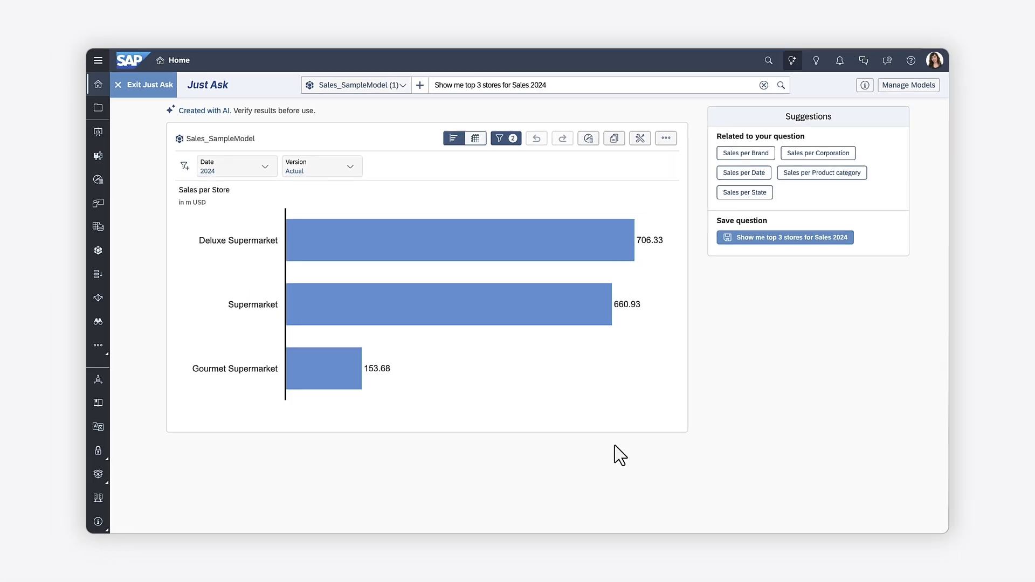
Step: Switch the Sales per Store answer to table view, briefly checking the designer and options menu
{"action": "left_click", "coordinate": [475, 138]}
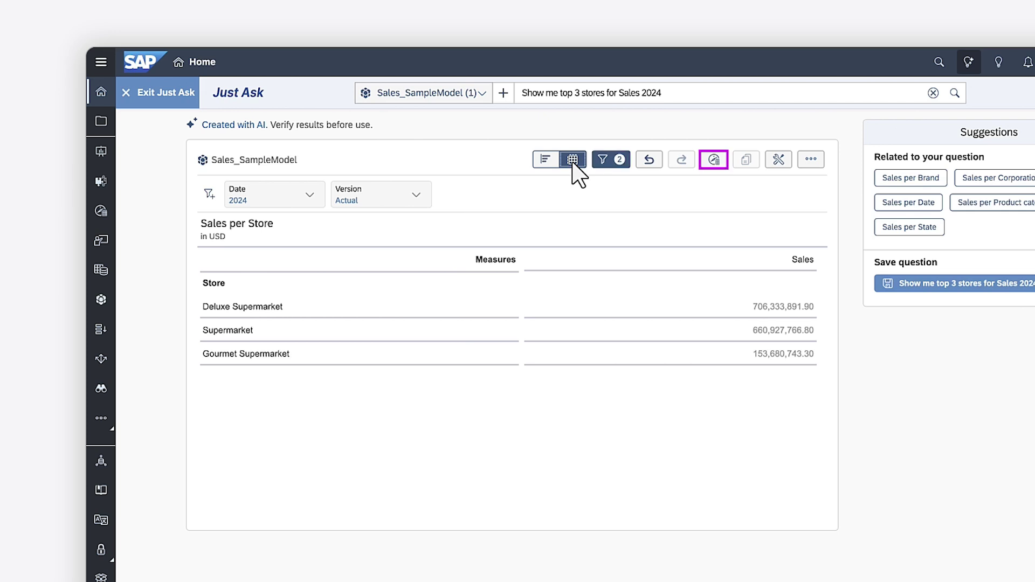
{"action": "left_click", "coordinate": [778, 161]}
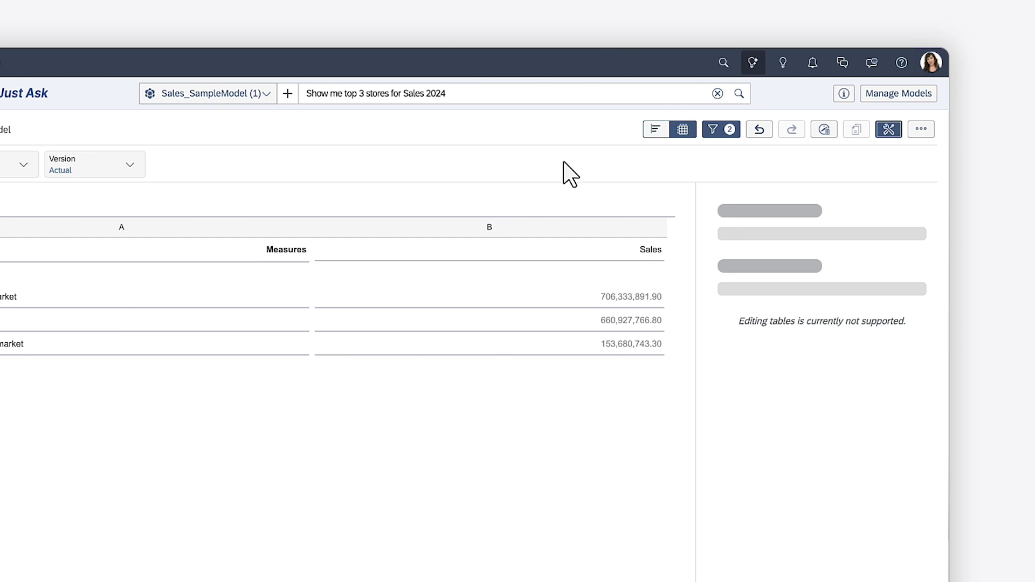
{"action": "left_click", "coordinate": [888, 129]}
{"action": "left_click", "coordinate": [595, 161]}
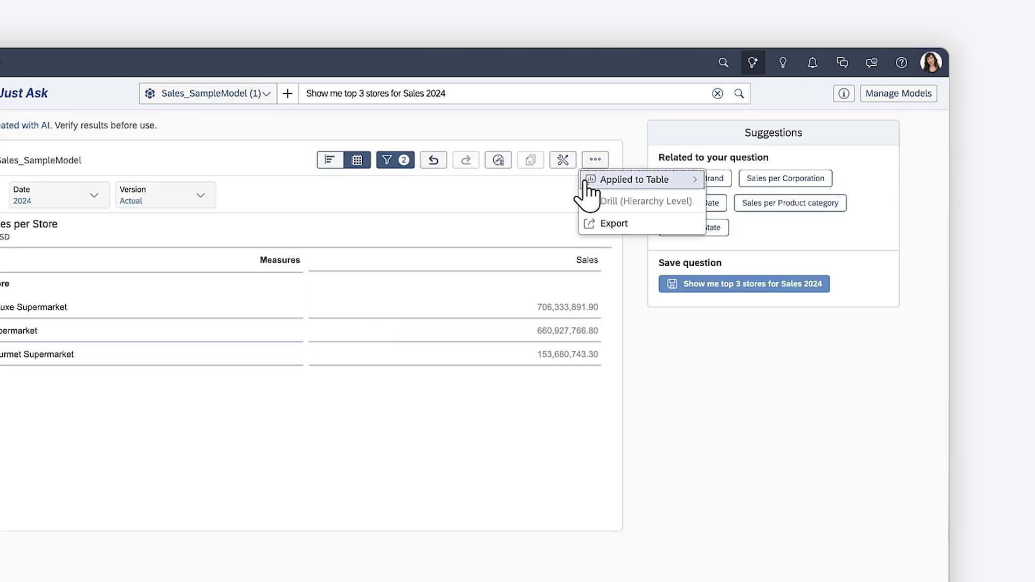
{"action": "mouse_move", "coordinate": [586, 184]}
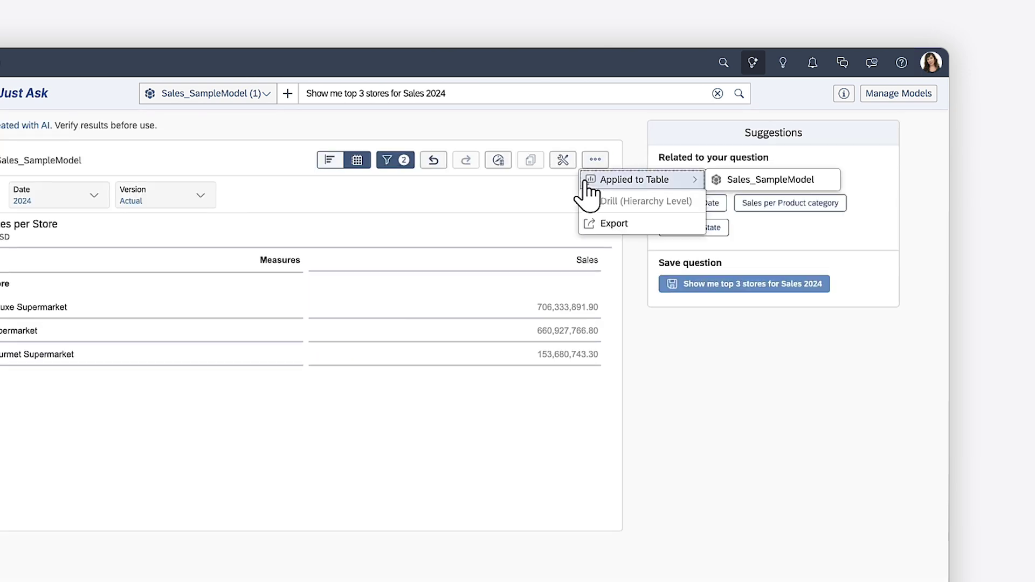
{"action": "left_click", "coordinate": [543, 225]}
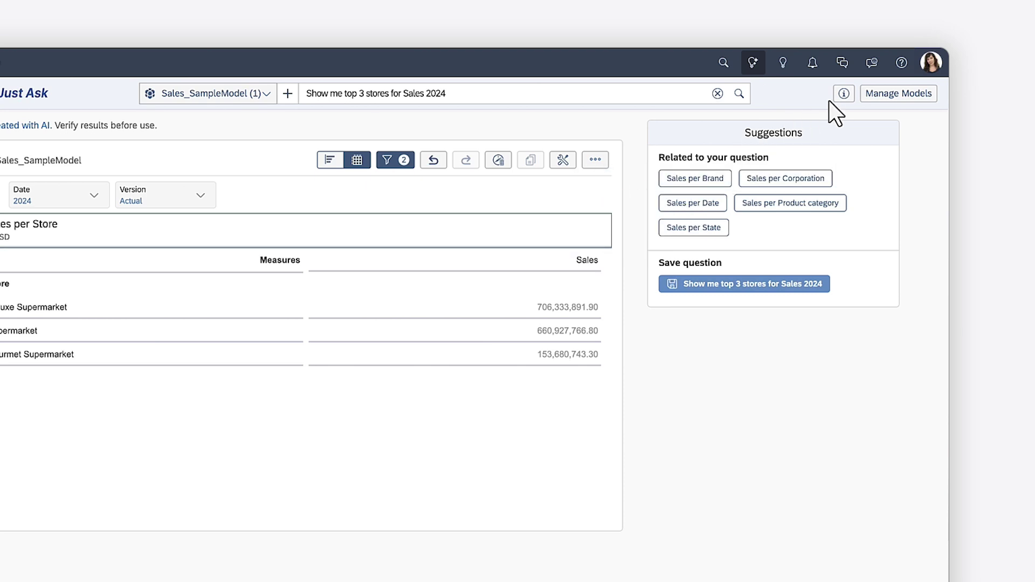
Step: Review and close the Prompt Guide, then exit Just Ask to the Home catalog
{"action": "left_click", "coordinate": [844, 94]}
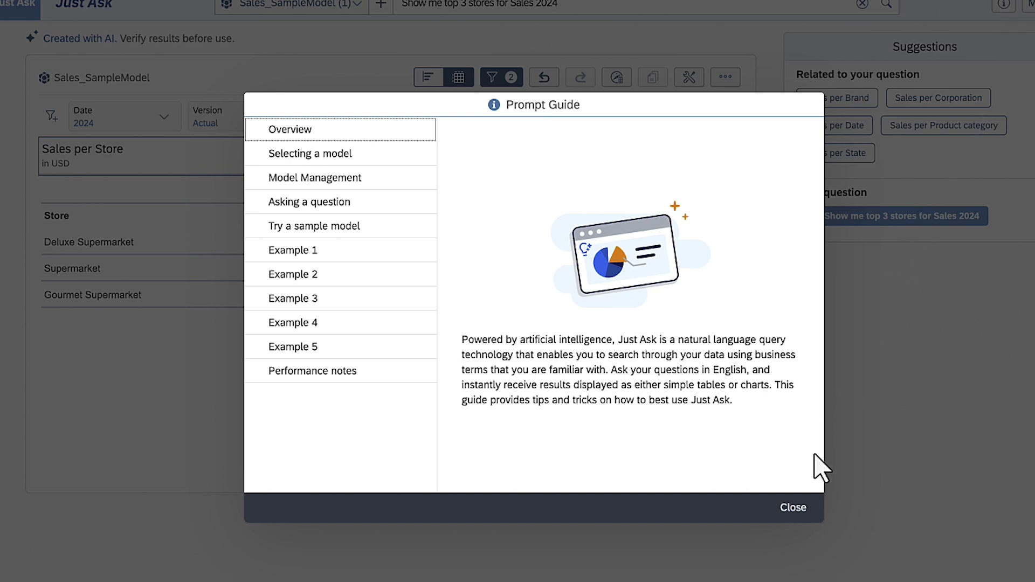
{"action": "left_click", "coordinate": [793, 507]}
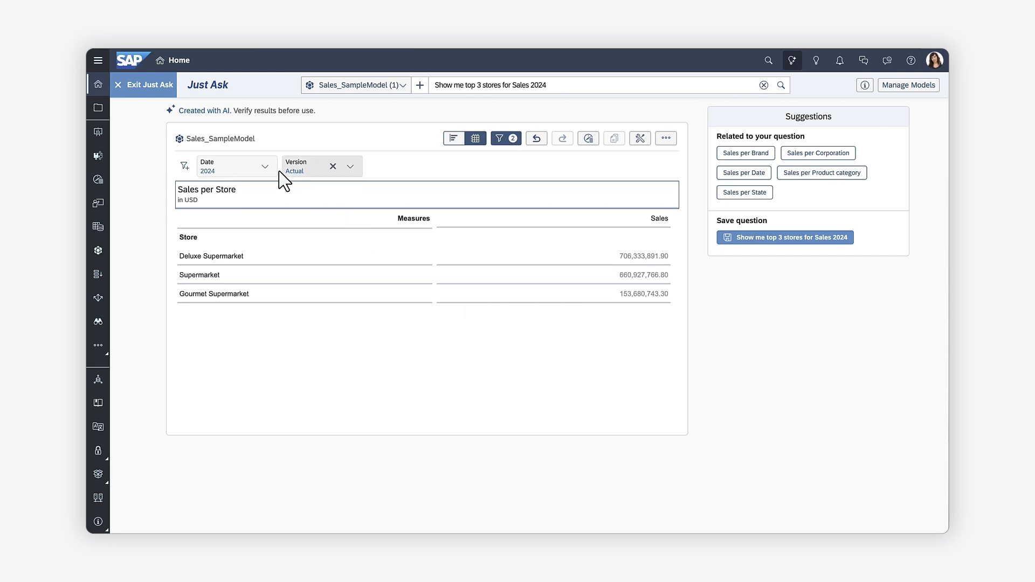
{"action": "left_click", "coordinate": [144, 87]}
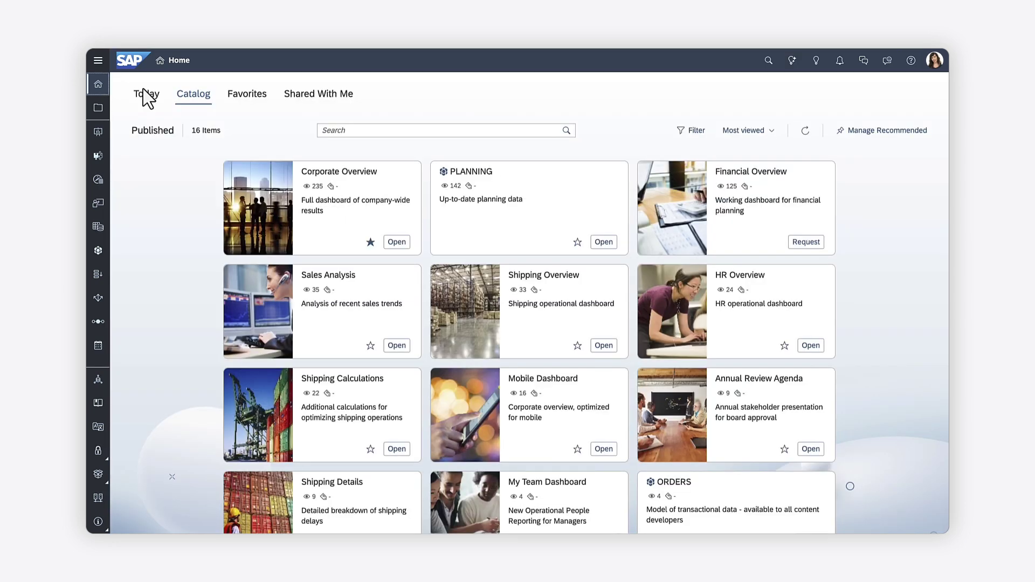